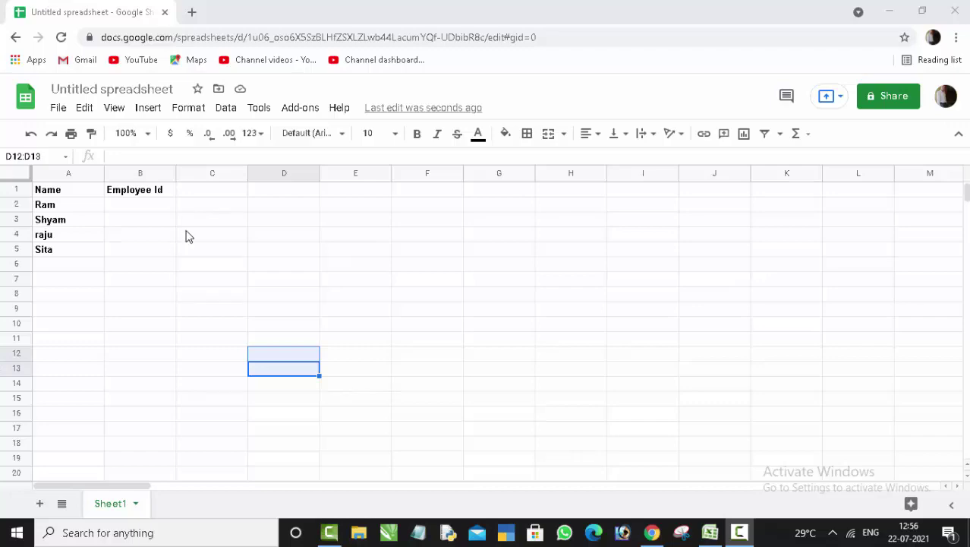
Step: Select cell B2, the empty Employee Id cell beside Ram
left_click(188, 236)
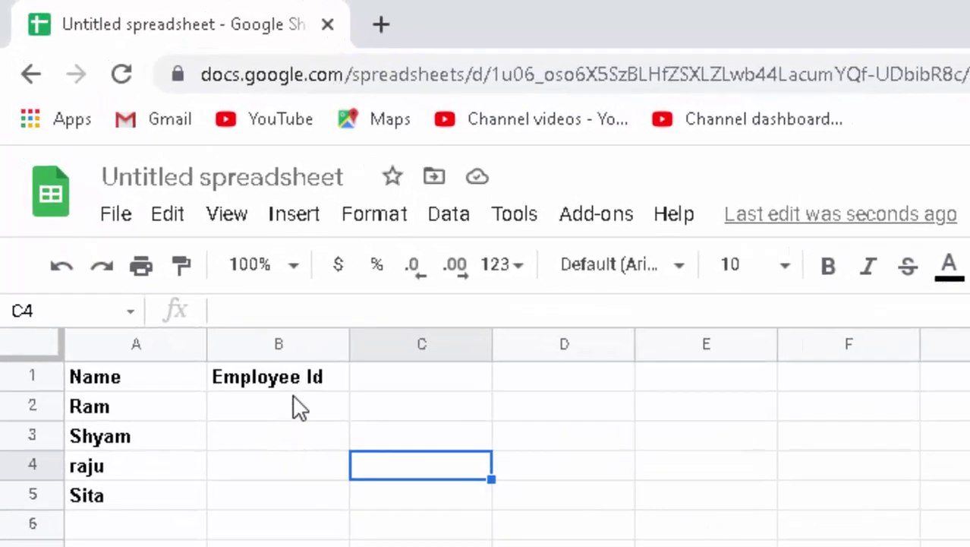
left_click(299, 408)
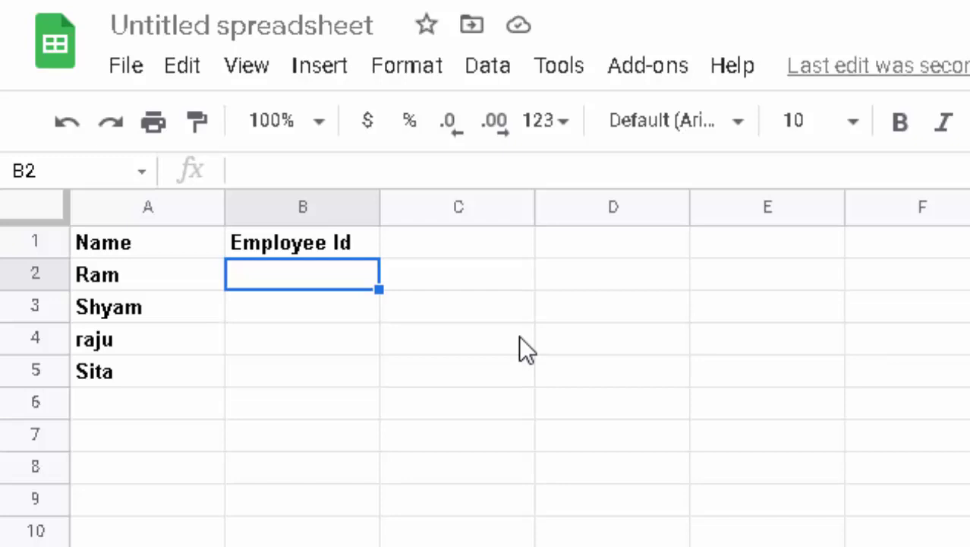
type("=")
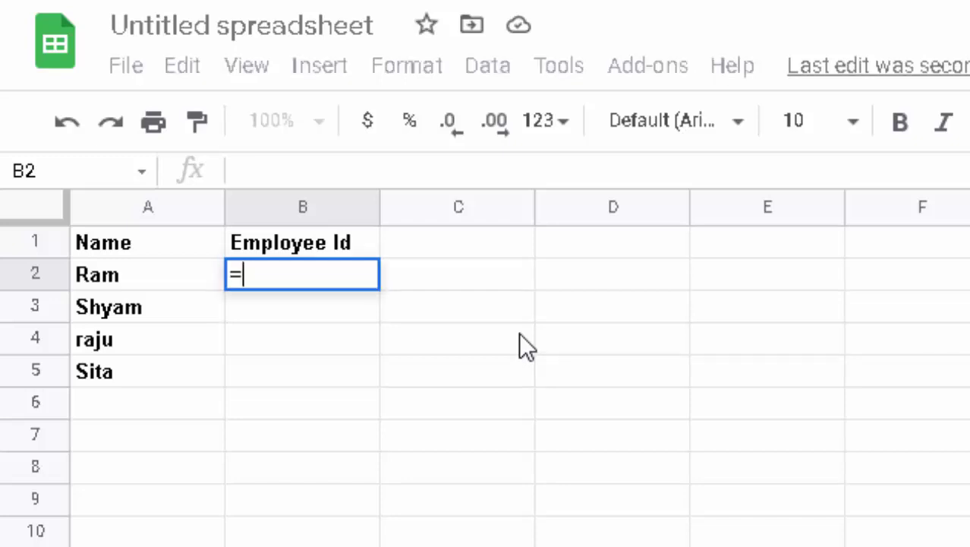
type("seq")
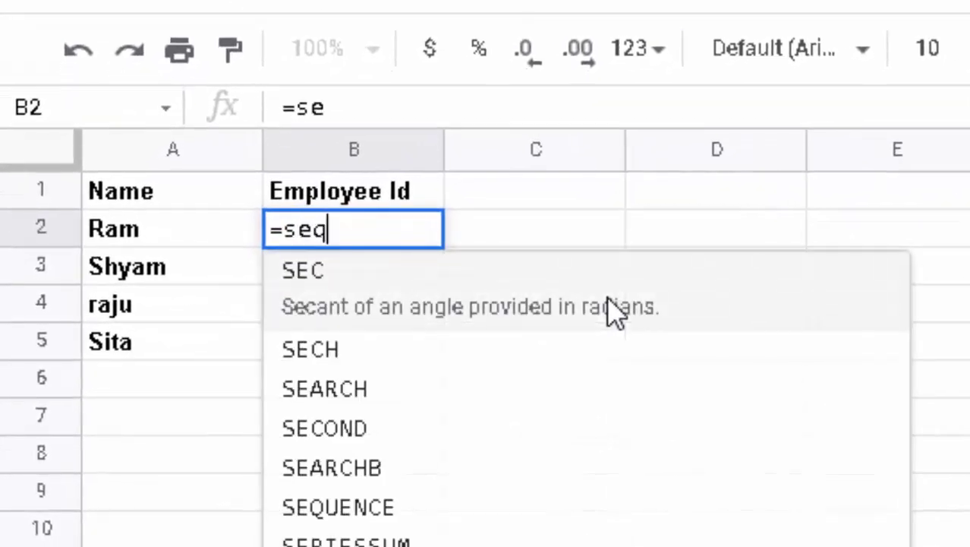
key("Tab")
type("1")
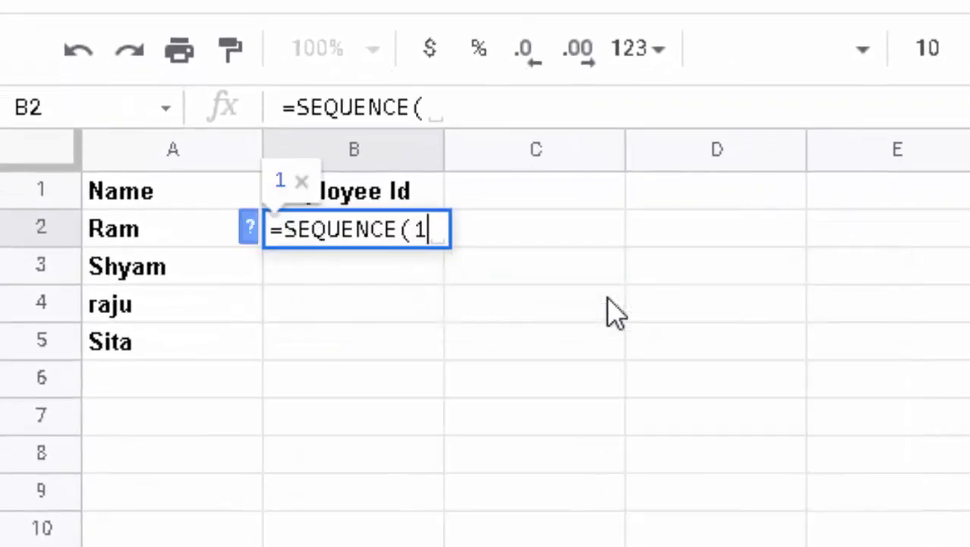
type(",7")
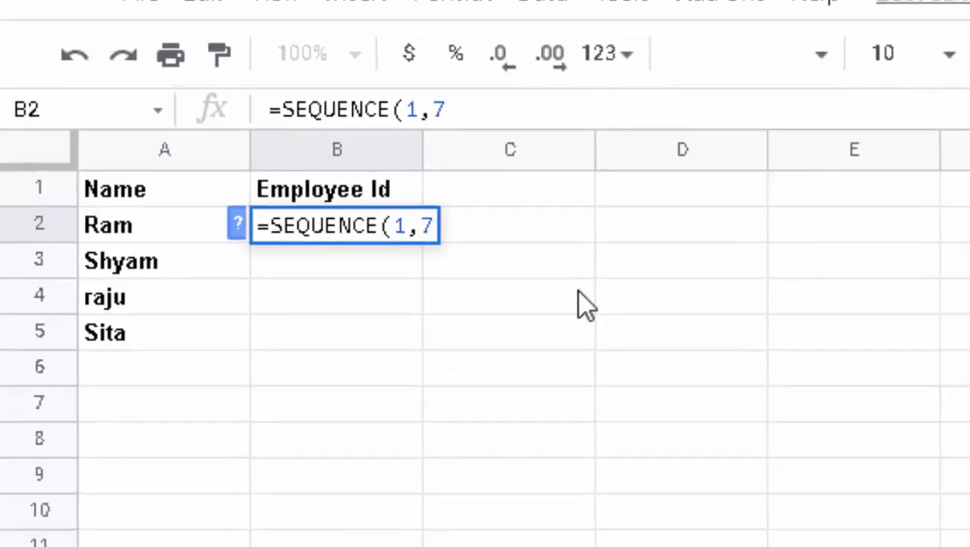
type(")")
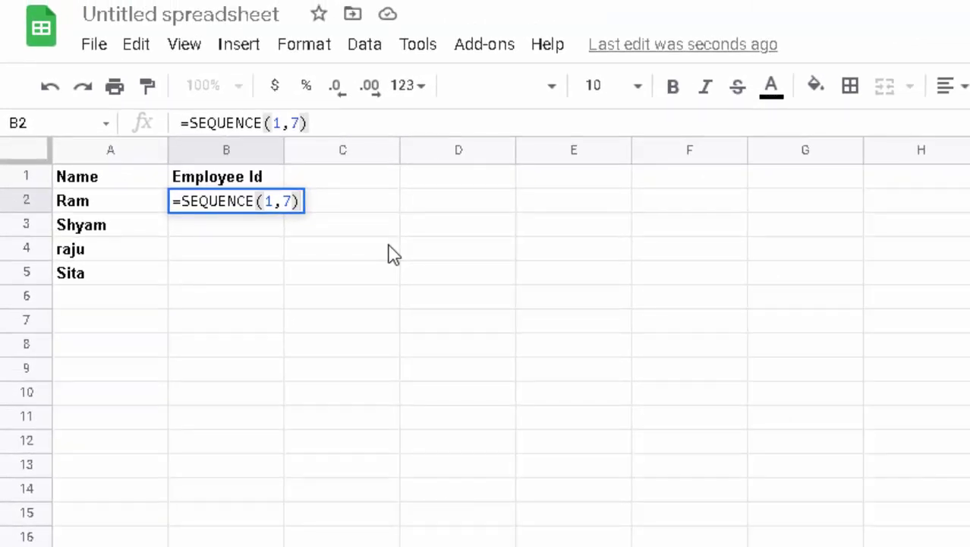
key("Return")
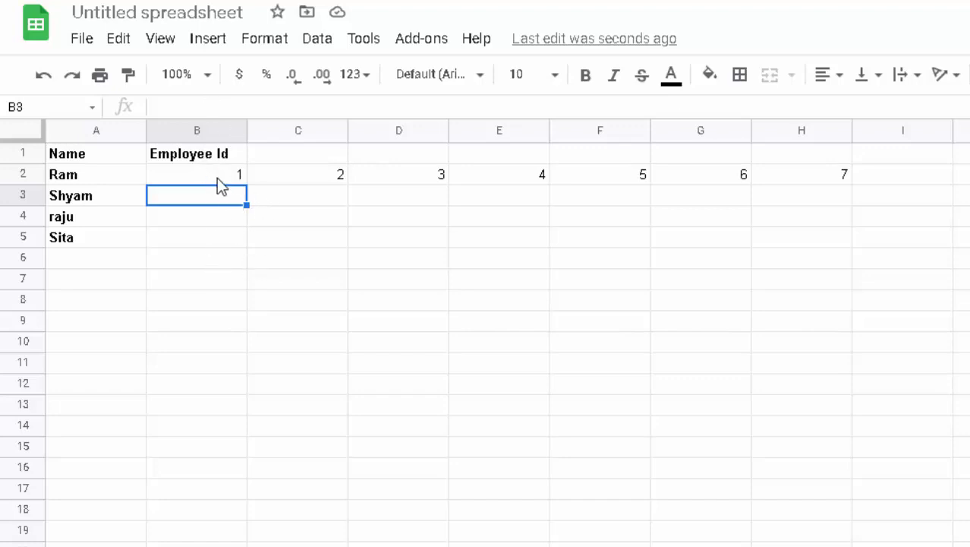
left_click_drag(217, 177, 789, 182)
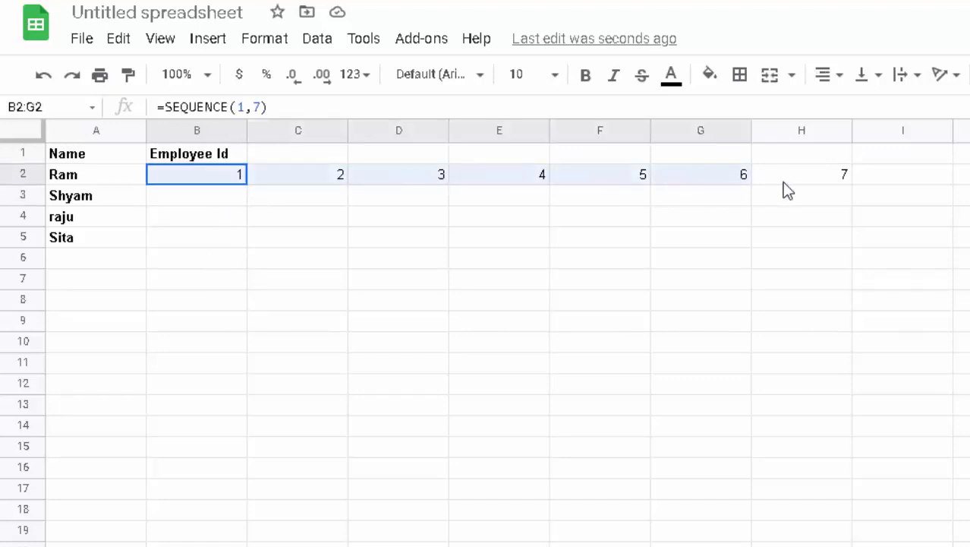
key("Delete")
Step: Enter =SEQUENCE(5,1,1) in B2 so ids 1–5 fill B2:B6
left_click(191, 180)
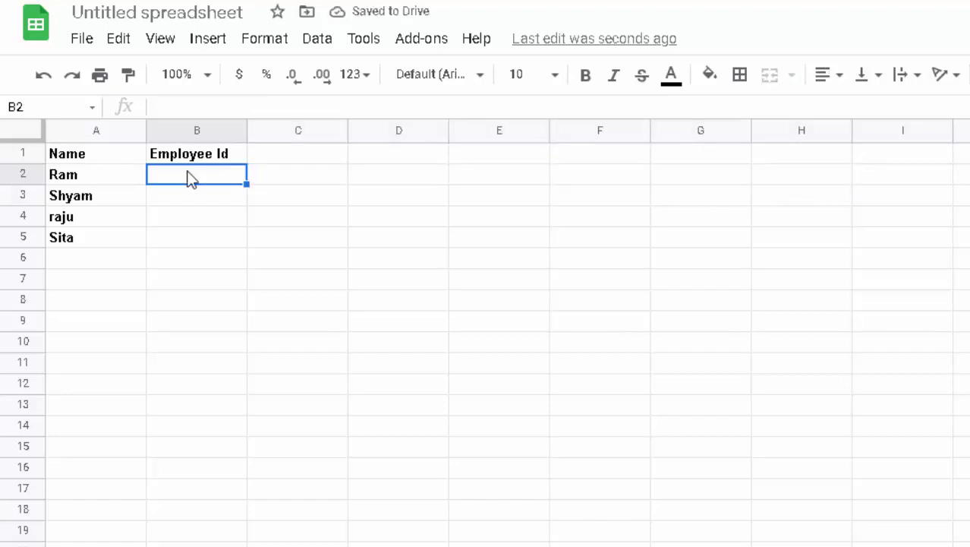
type("=se")
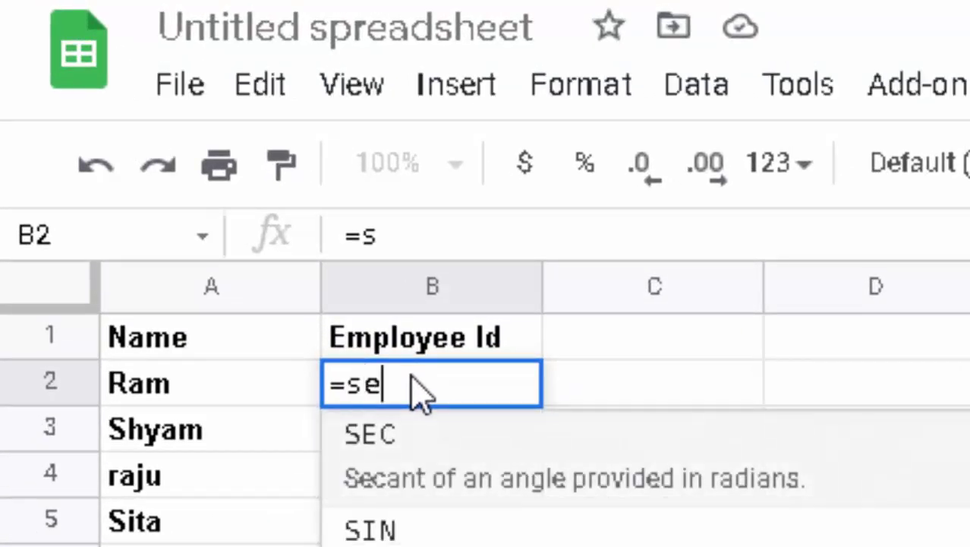
type("q")
key("Tab")
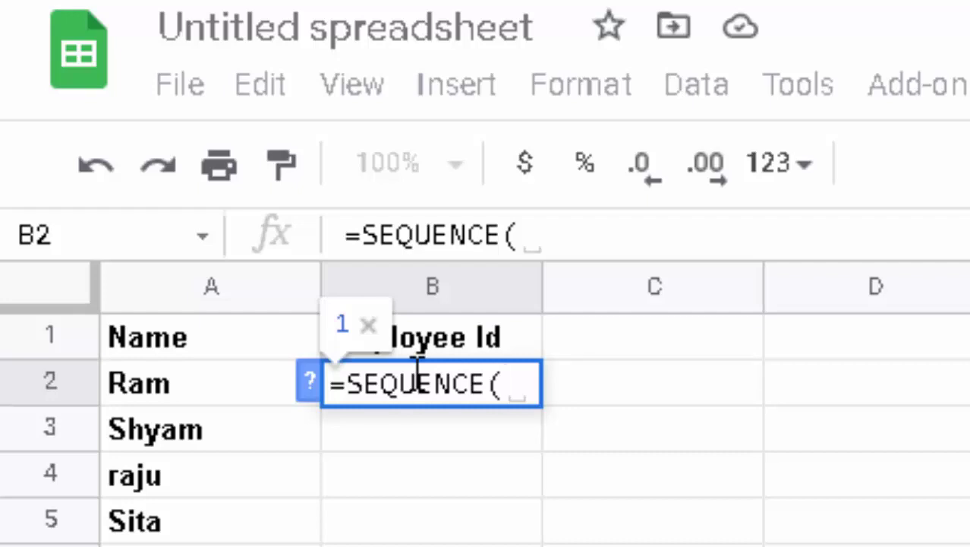
type("5,")
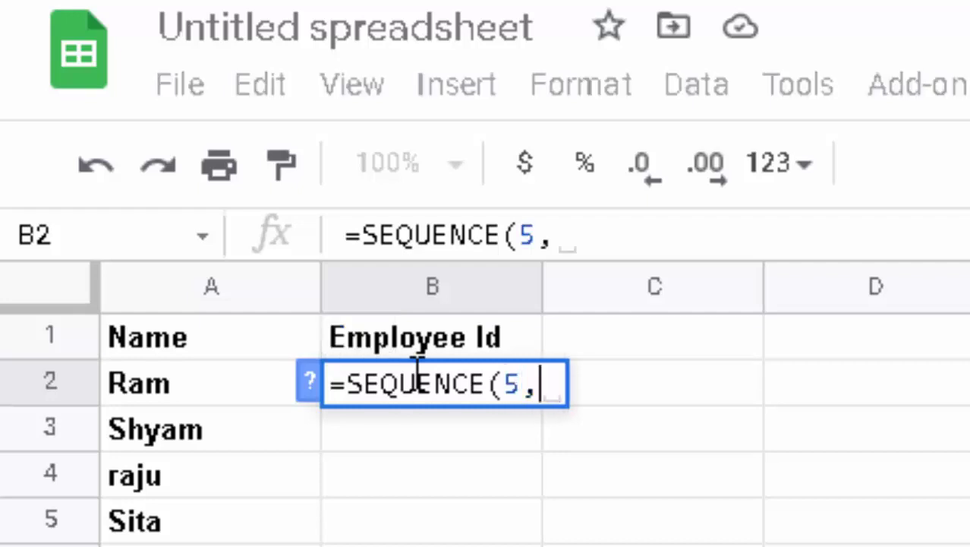
type("1,1")
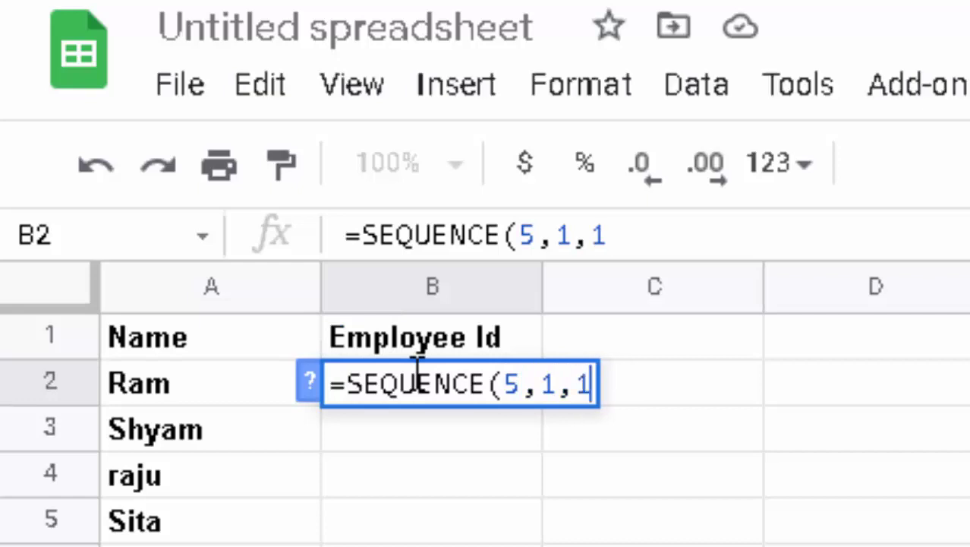
type(")")
key("Return")
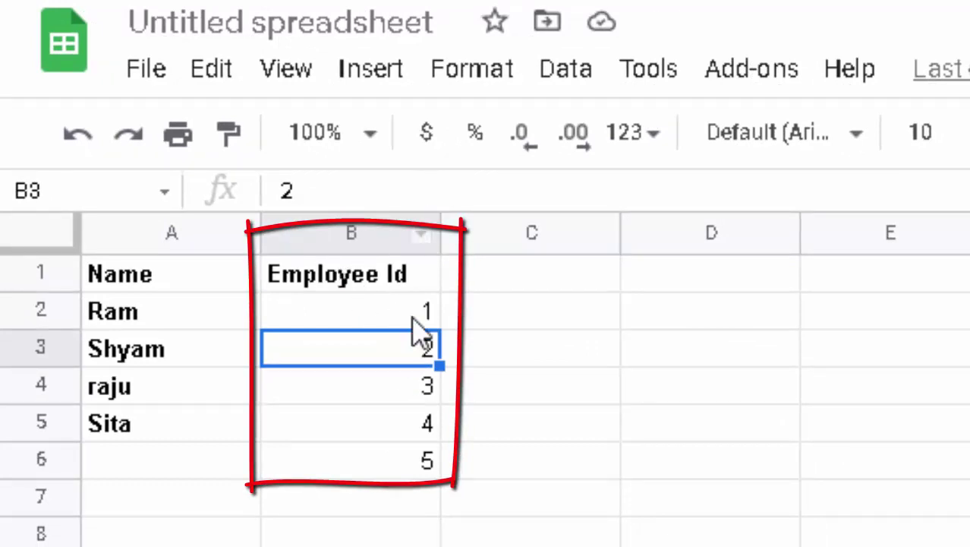
left_click(417, 315)
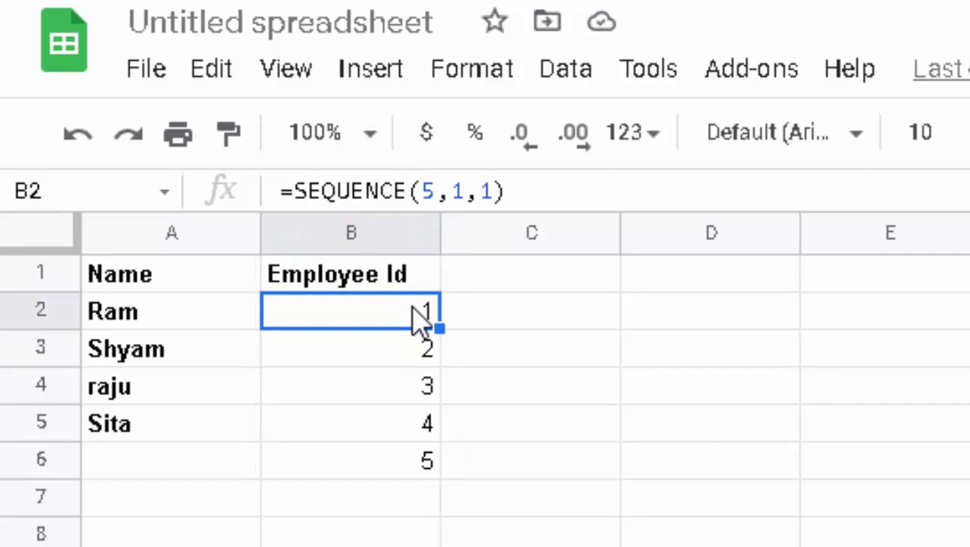
double_click(419, 315)
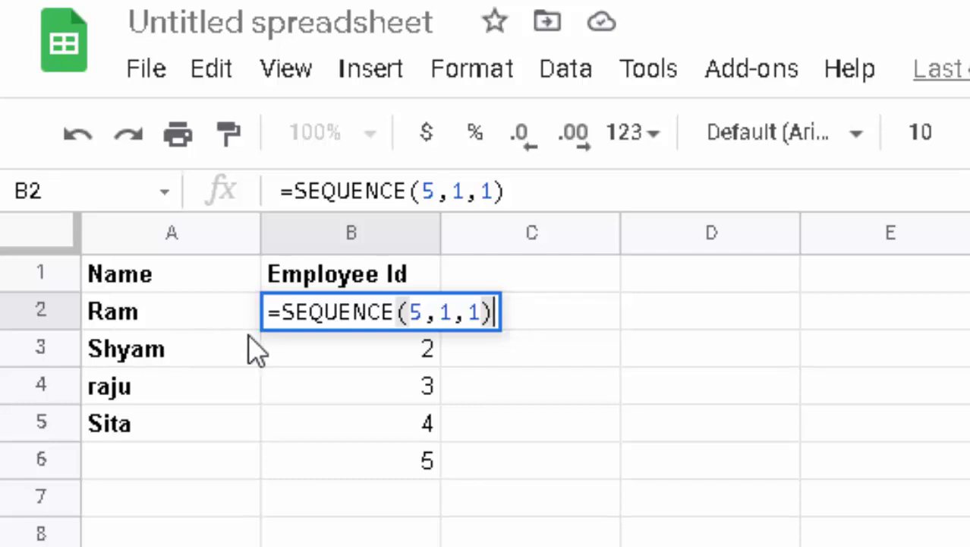
Step: Change B2's formula to =SEQUENCE(50,1,1) and confirm the ids reach 50 at row 51
left_click(423, 317)
key("BackSpace")
type("5")
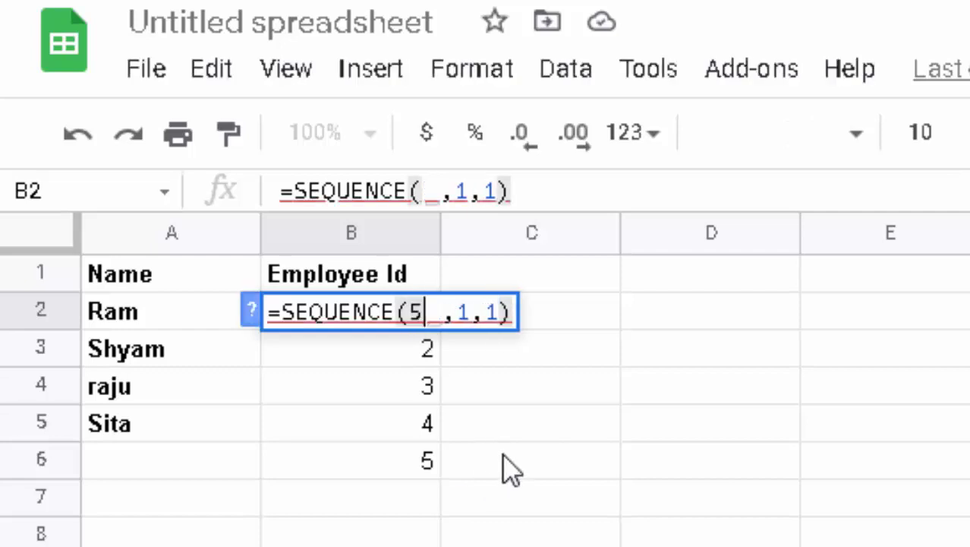
type("0")
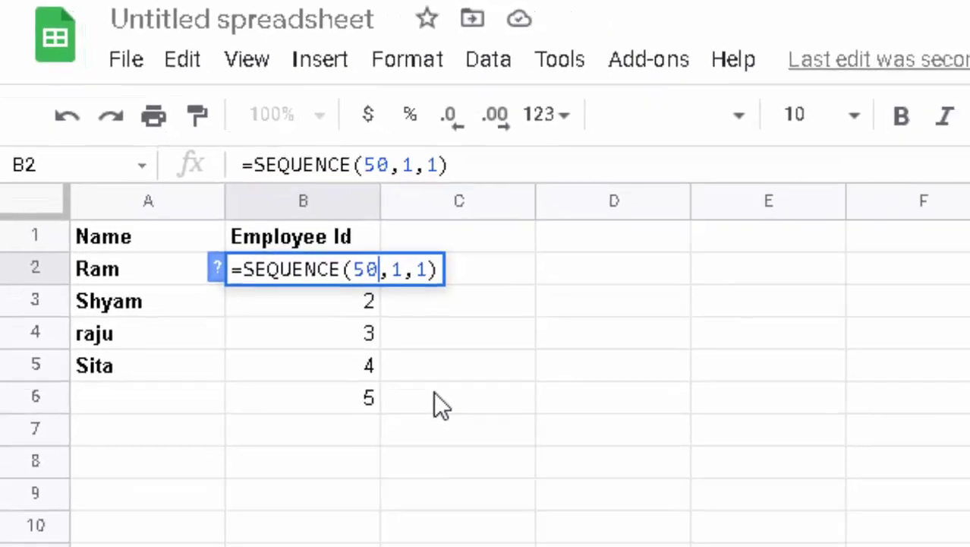
key("Return")
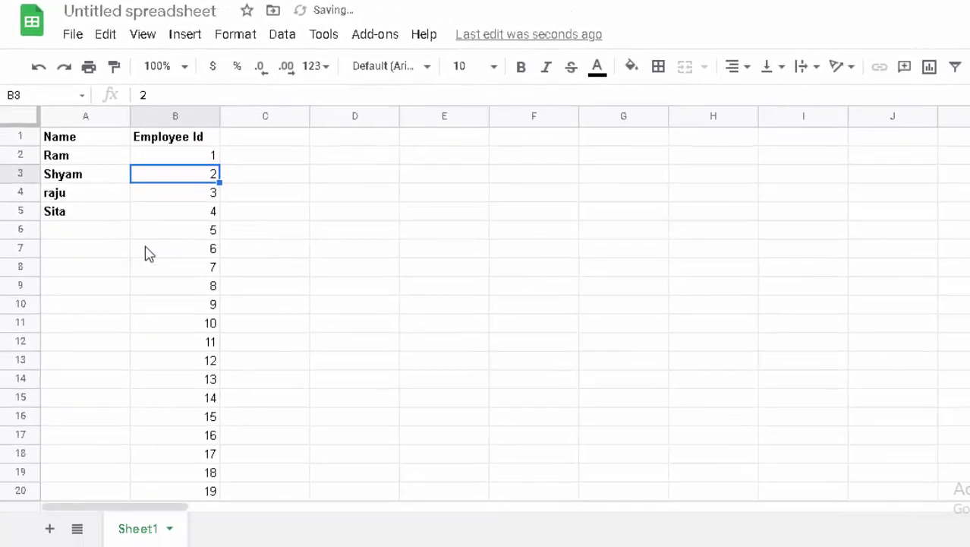
scroll(149, 253, "down", 6)
scroll(149, 253, "down", 4)
scroll(149, 254, "down", 3)
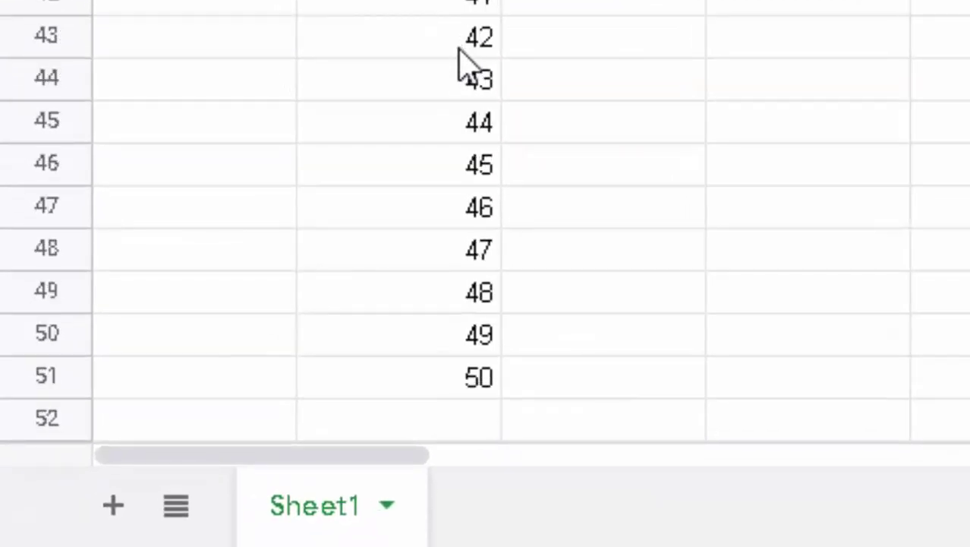
scroll(485, 129, "down", 1)
scroll(479, 212, "up", 2)
scroll(413, 179, "up", 5)
scroll(330, 243, "up", 9)
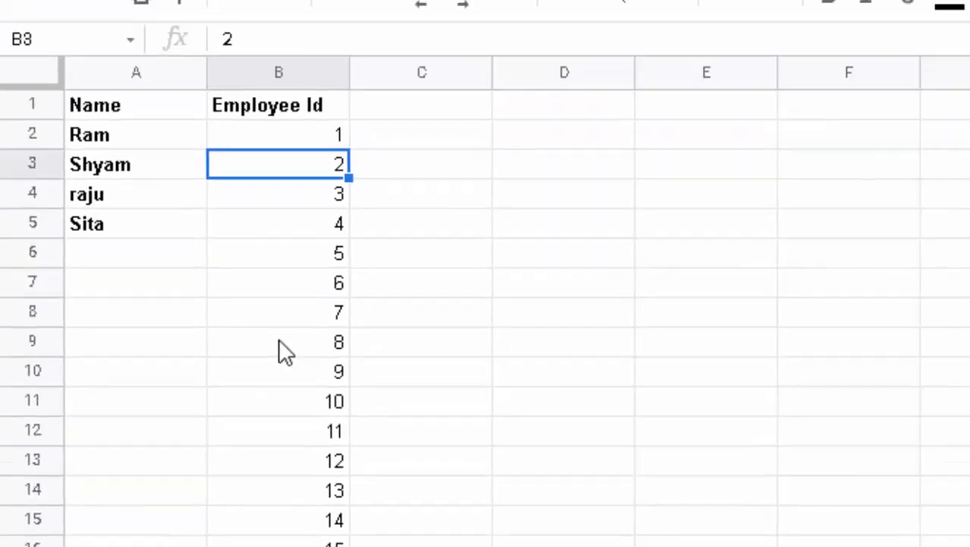
left_click(292, 141)
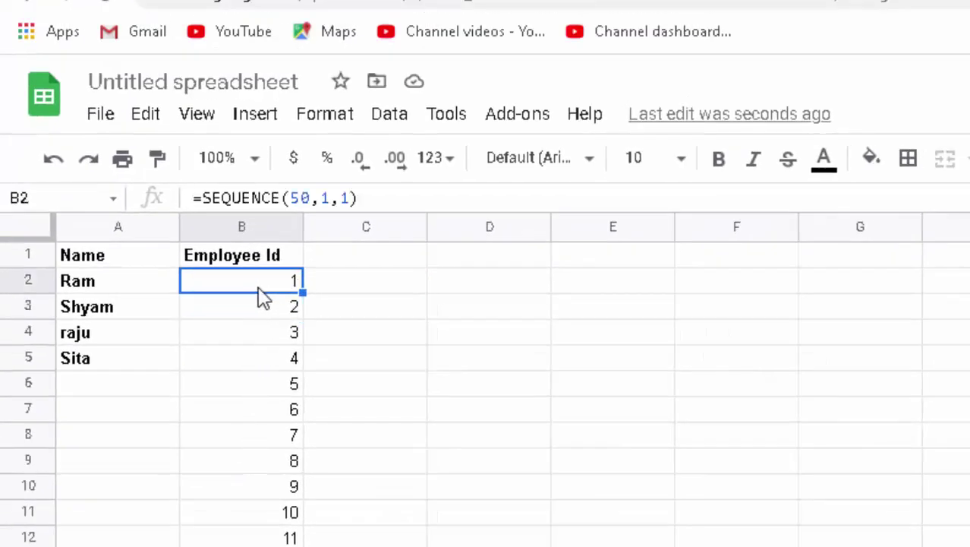
left_click(313, 199)
type("0")
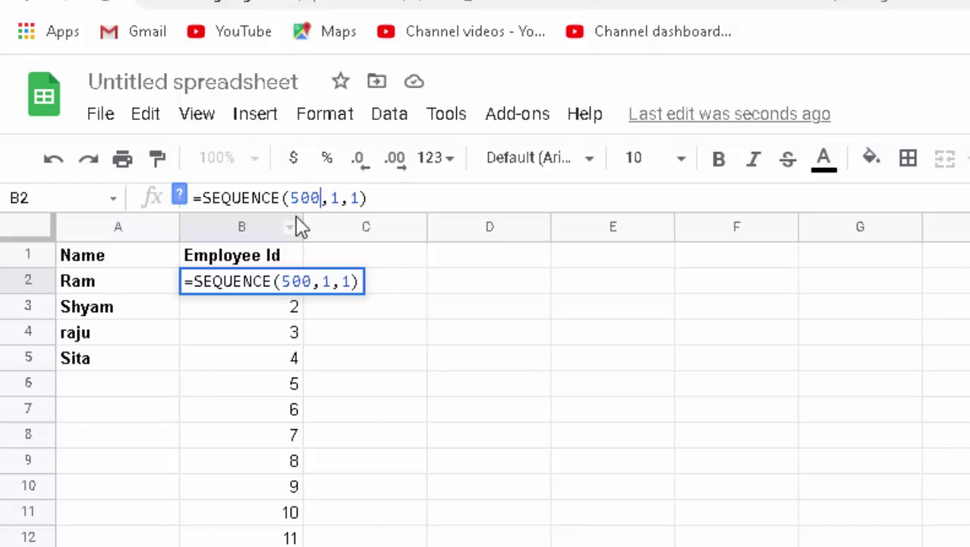
key("Return")
scroll(222, 253, "down", 5)
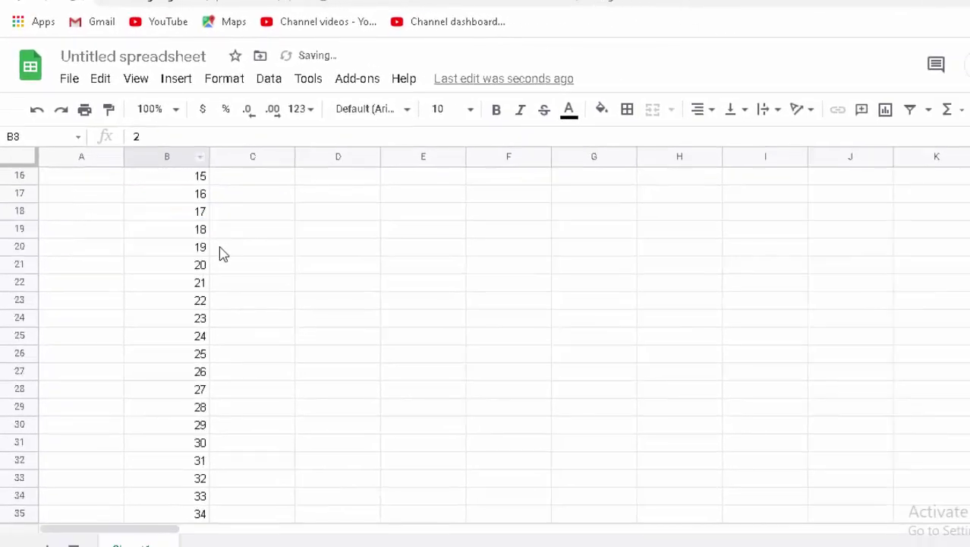
scroll(223, 253, "down", 2)
scroll(222, 253, "down", 10)
scroll(223, 253, "down", 7)
scroll(220, 251, "down", 8)
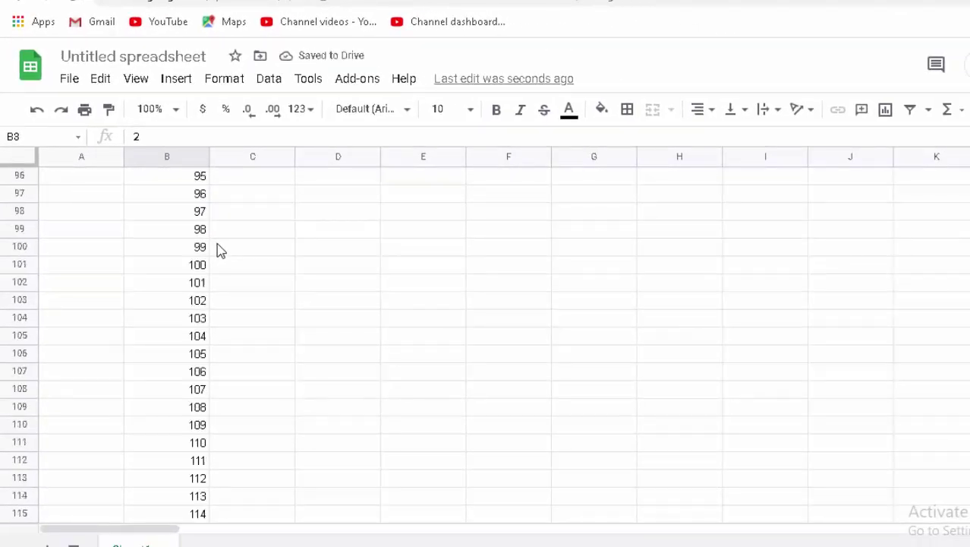
scroll(220, 250, "down", 10)
scroll(212, 247, "down", 8)
scroll(212, 248, "down", 6)
scroll(212, 248, "down", 9)
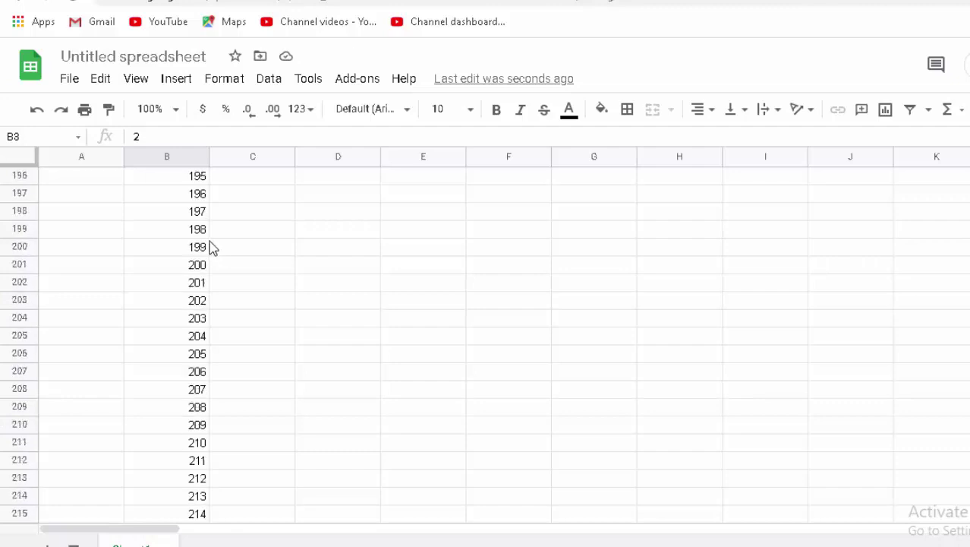
scroll(212, 249, "down", 12)
scroll(210, 248, "down", 7)
scroll(209, 247, "down", 7)
scroll(209, 249, "down", 12)
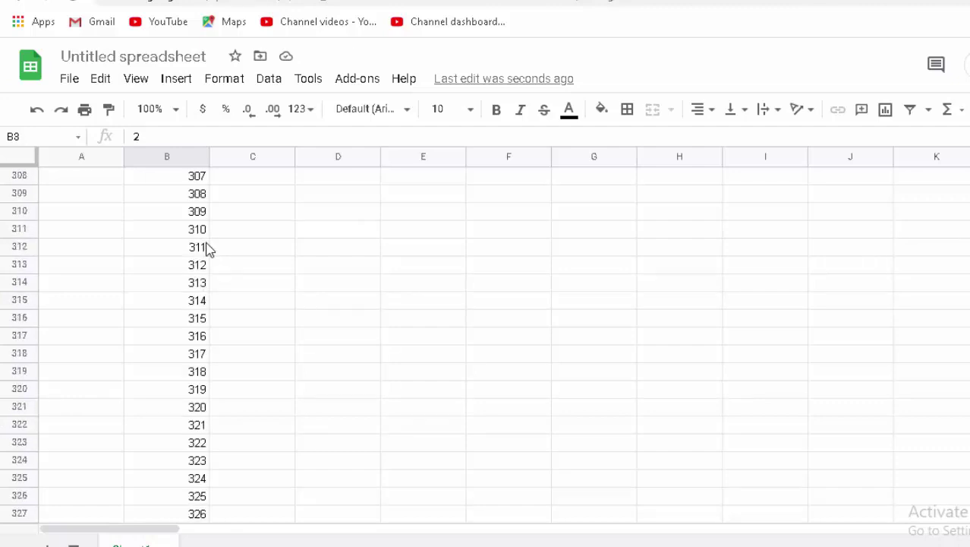
scroll(209, 249, "down", 7)
scroll(209, 249, "down", 7)
scroll(210, 249, "down", 11)
scroll(209, 249, "down", 9)
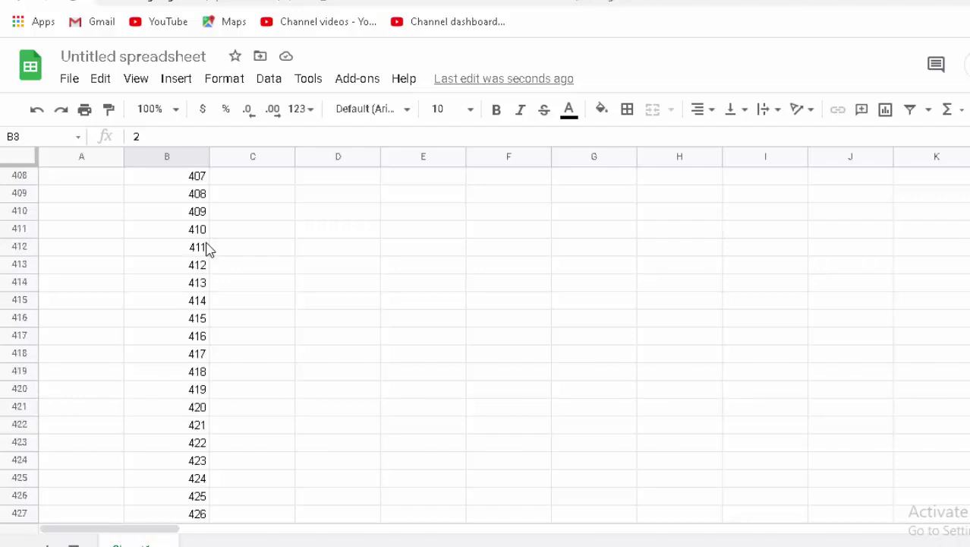
scroll(209, 249, "down", 7)
scroll(209, 249, "down", 6)
scroll(210, 249, "down", 8)
scroll(210, 249, "down", 7)
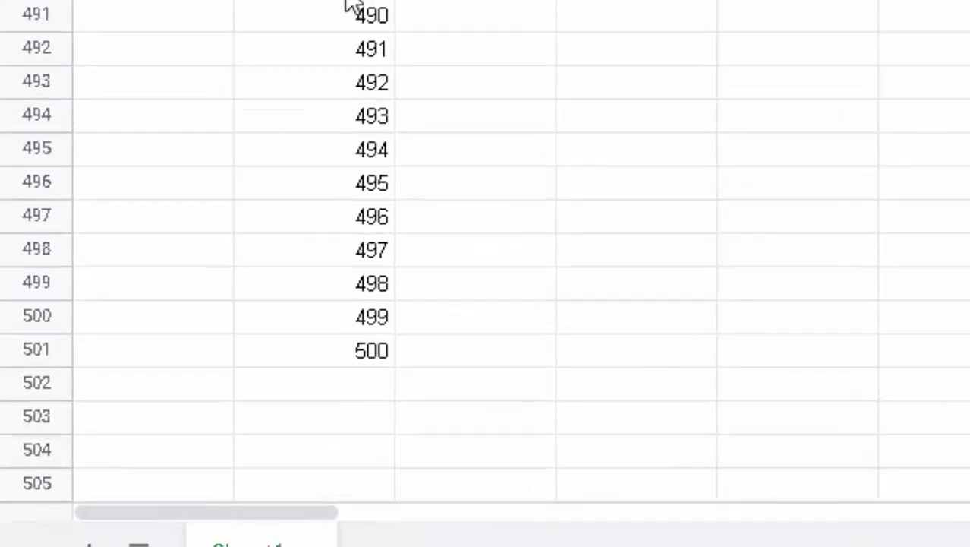
left_click(385, 326)
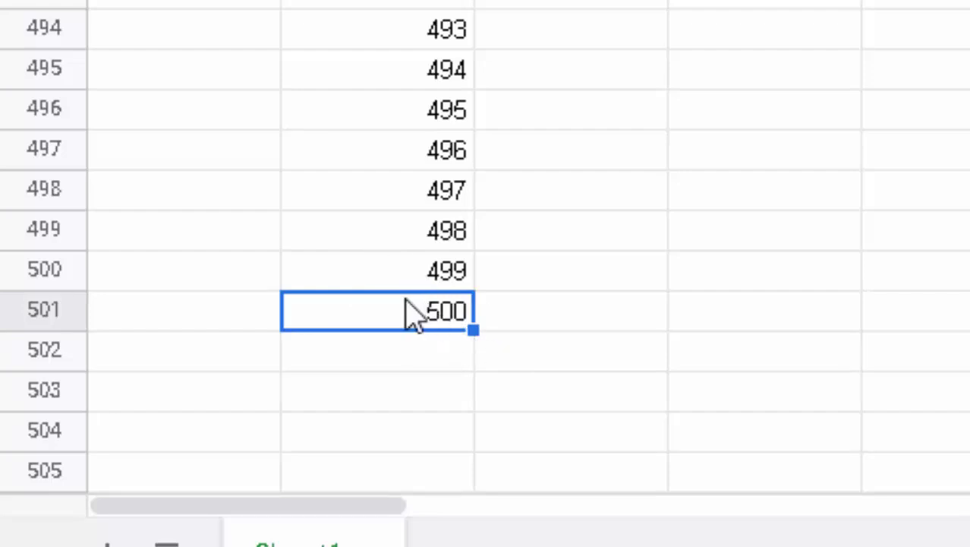
scroll(413, 315, "up", 6)
scroll(368, 368, "up", 7)
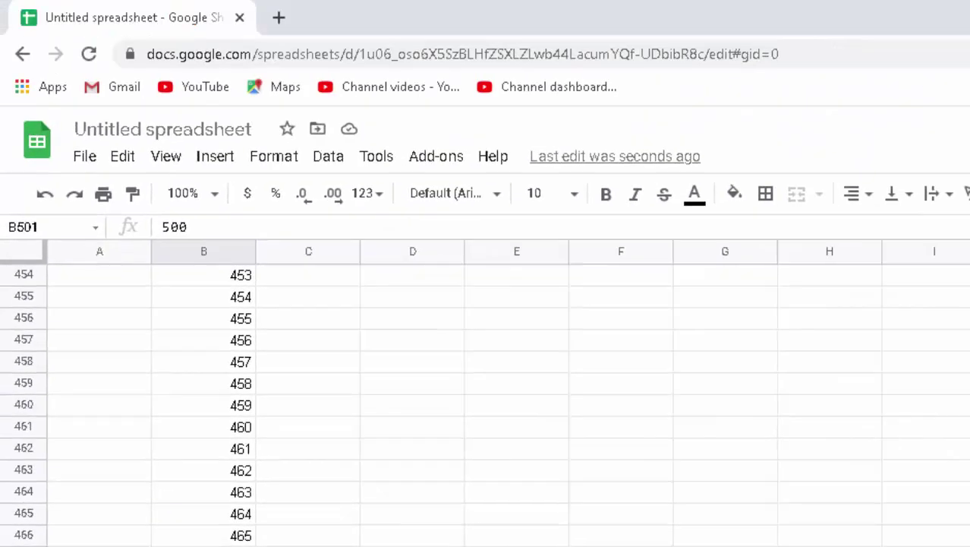
scroll(486, 402, "up", 20)
scroll(486, 402, "up", 20)
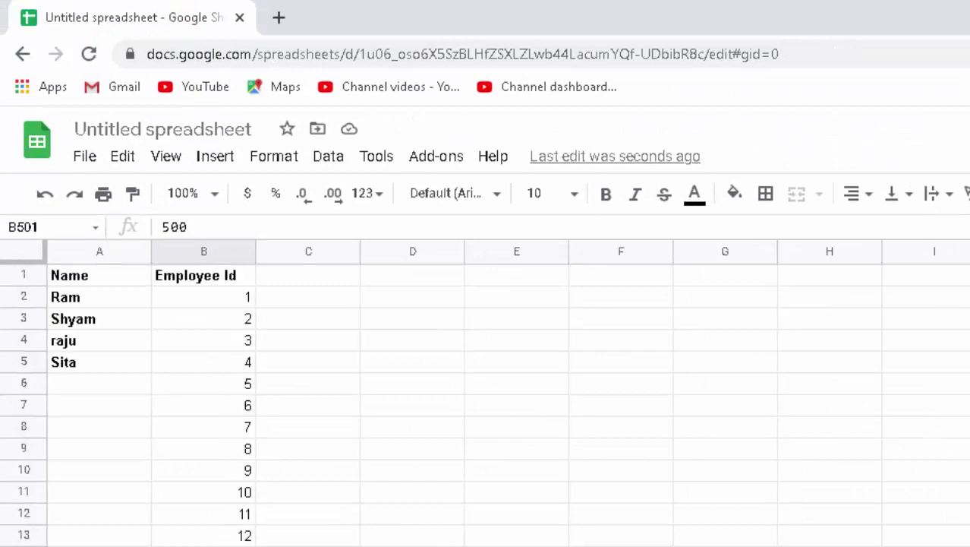
Step: Change the SEQUENCE column argument from 1 to 5, spreading numbers across columns B–F
left_click(232, 294)
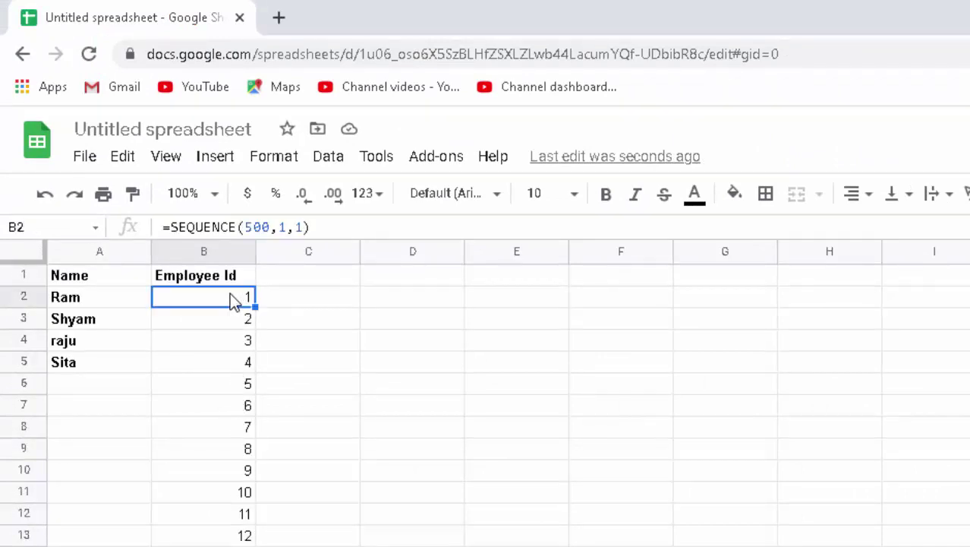
left_click(286, 228)
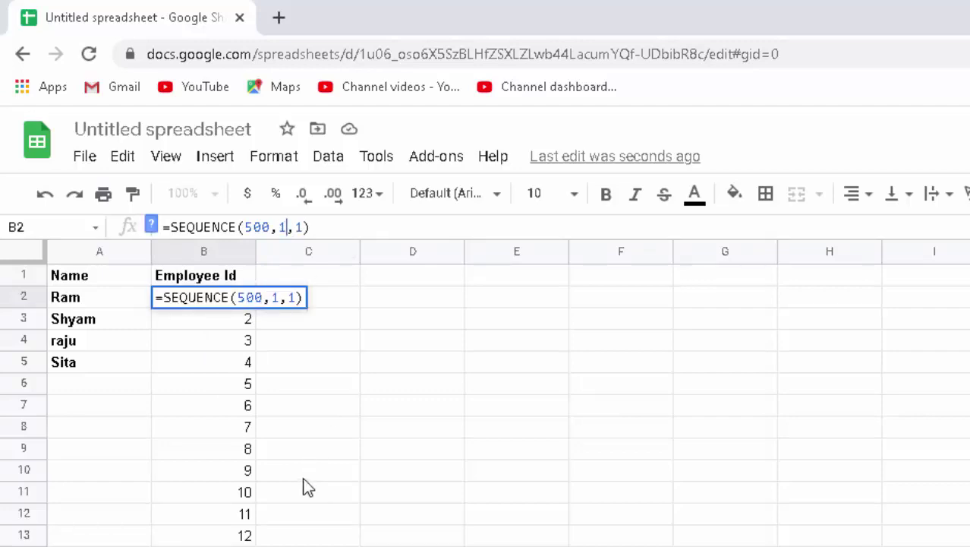
key("BackSpace")
type("5")
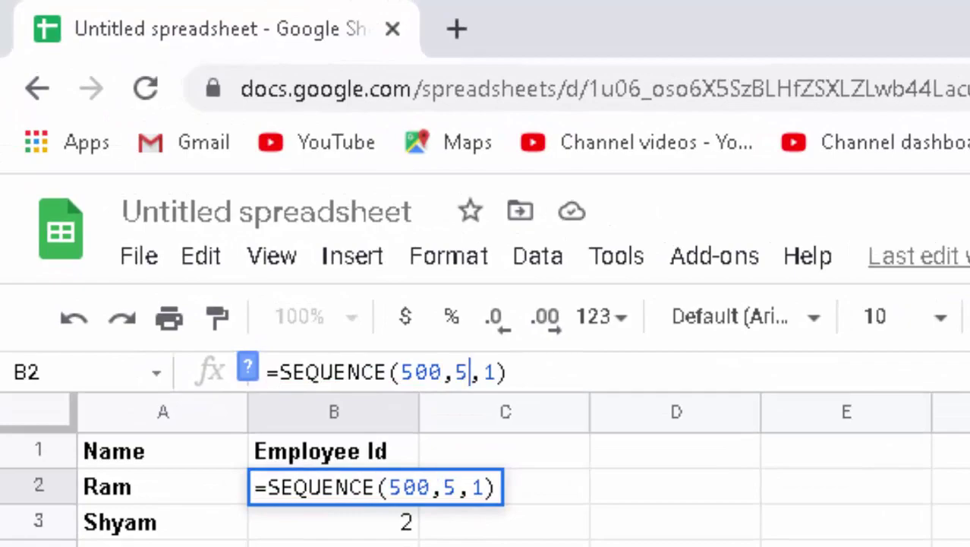
key("Return")
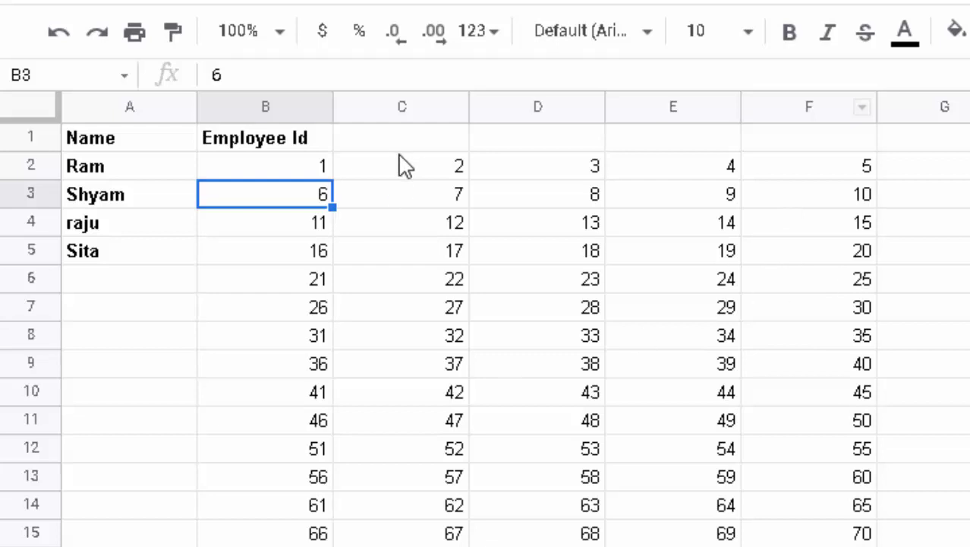
Step: Delete rows 2–20 and clear leftovers so only the Name and Employee Id headers remain
left_click_drag(403, 161, 687, 539)
key("shift+Right")
key("shift+Down")
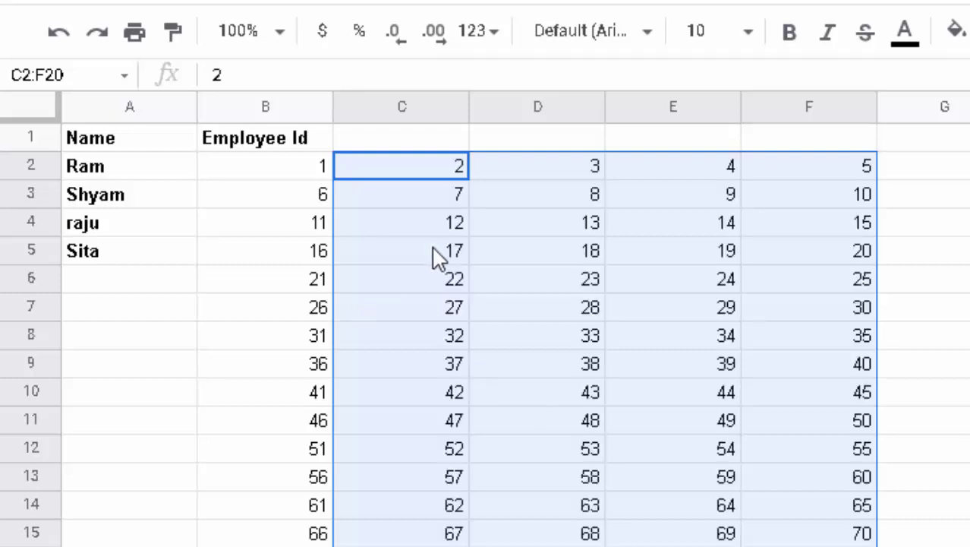
right_click(429, 172)
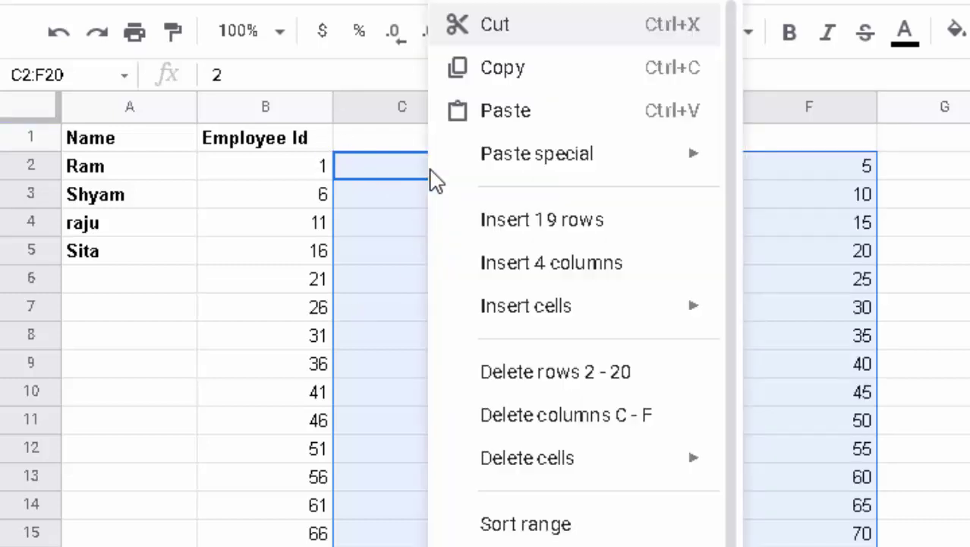
left_click(575, 374)
key("Delete")
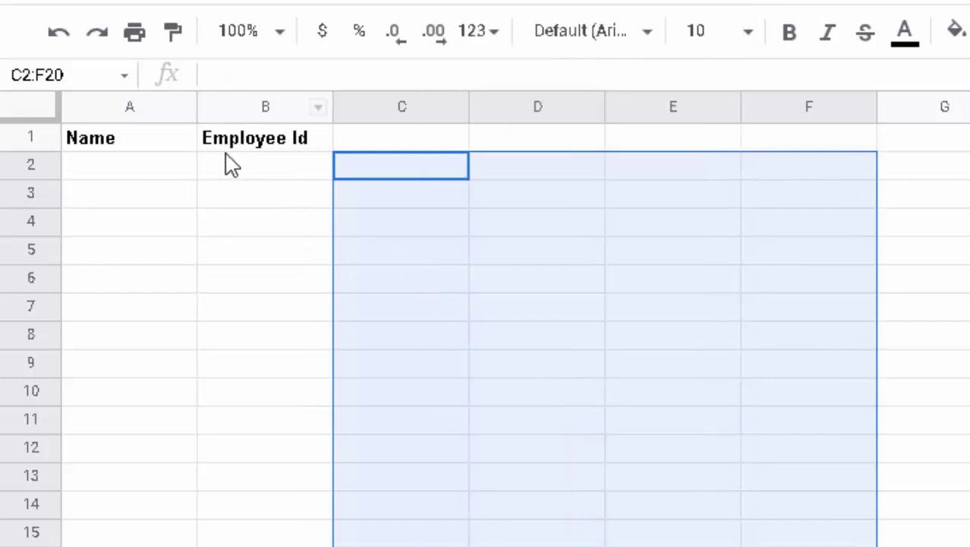
left_click(231, 172)
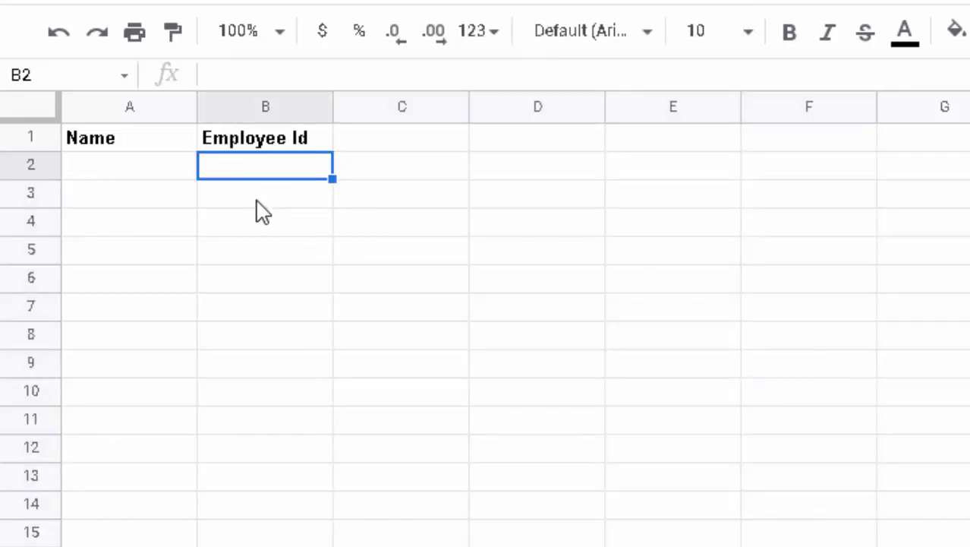
Step: Enter =SEQUENCE(5,1,10) in B2 so Employee Id lists 10 through 14
type("=seq")
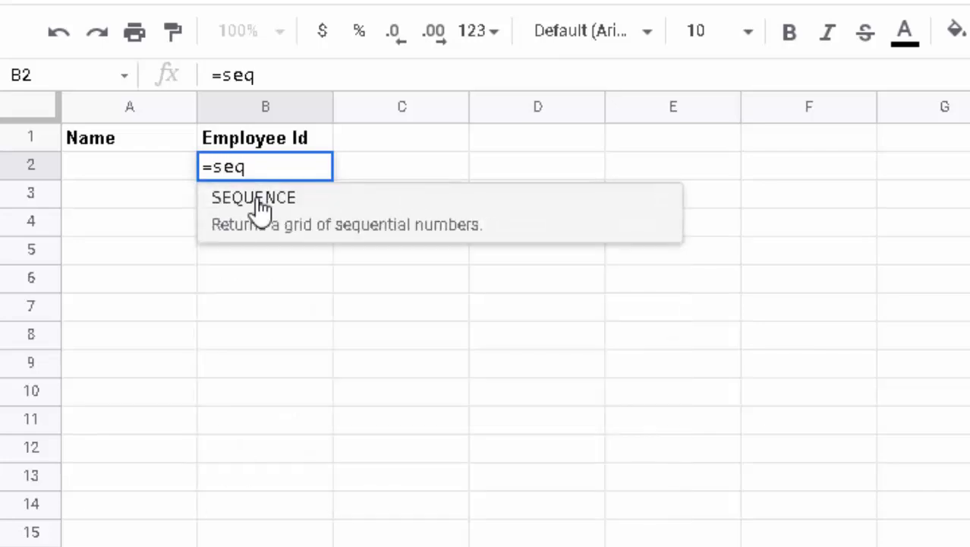
left_click(255, 199)
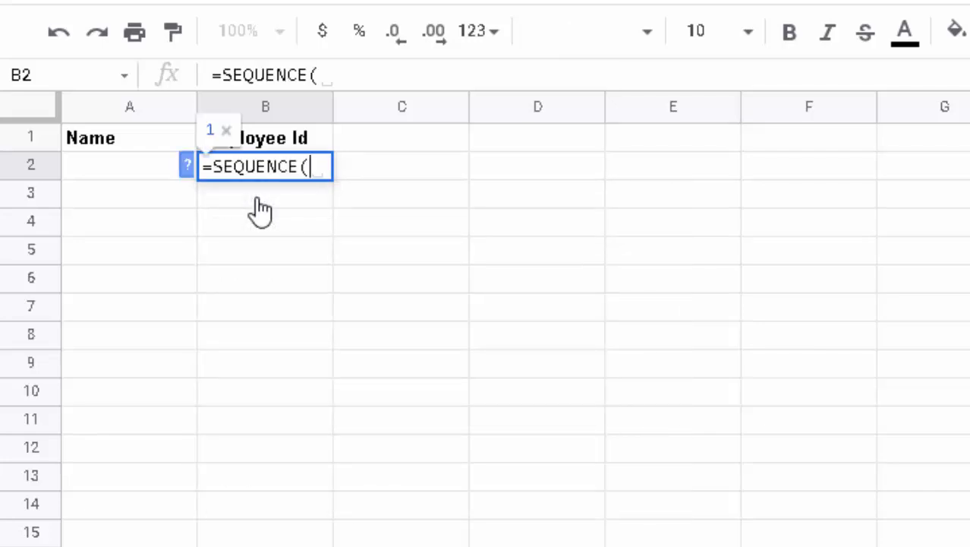
type("5")
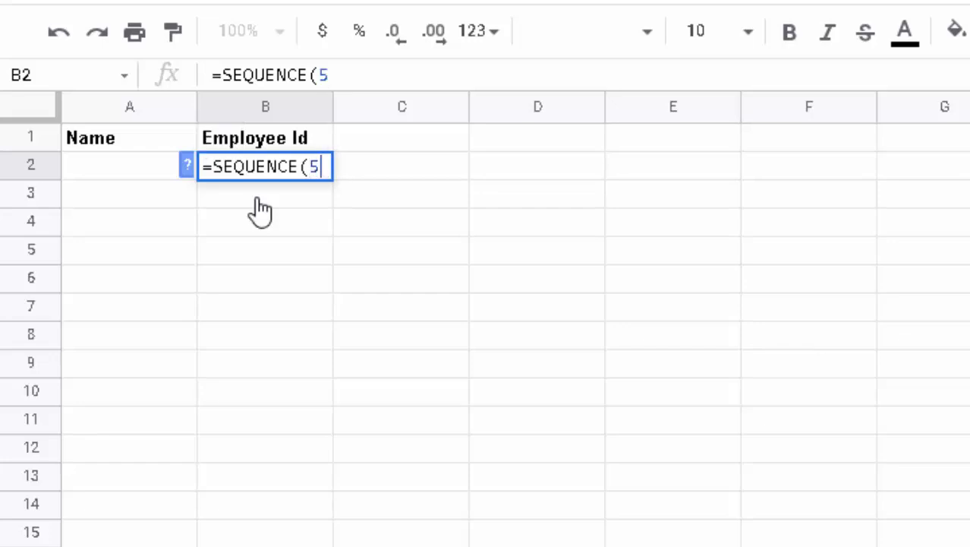
type(",")
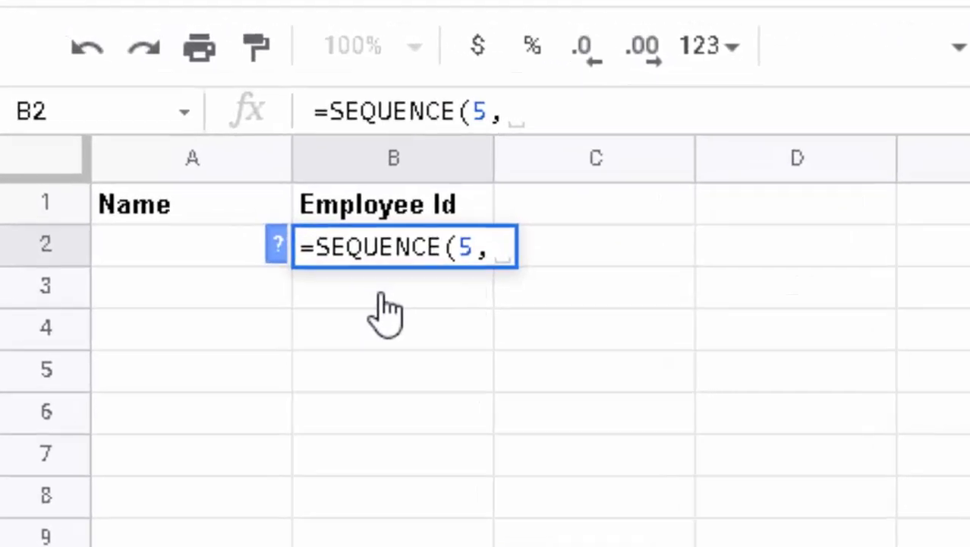
type("1,")
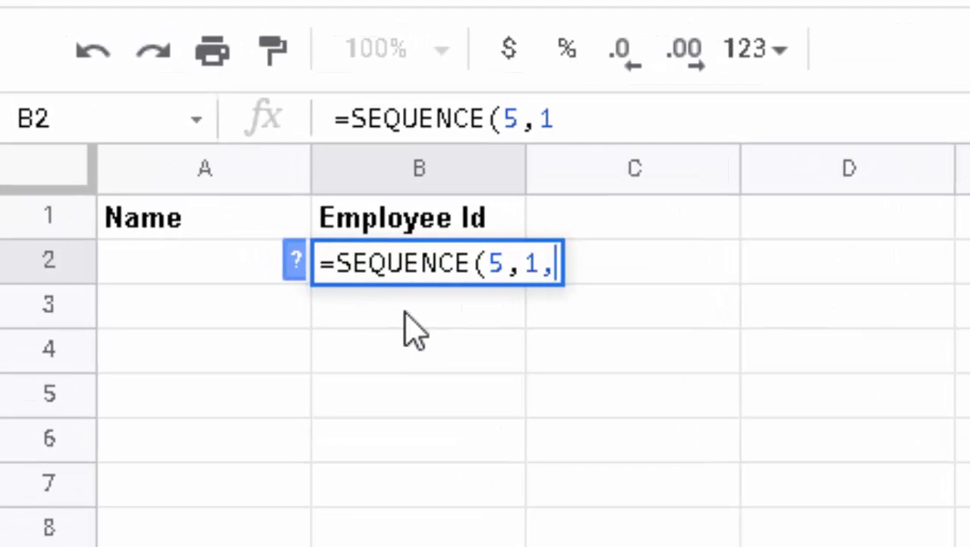
type("10")
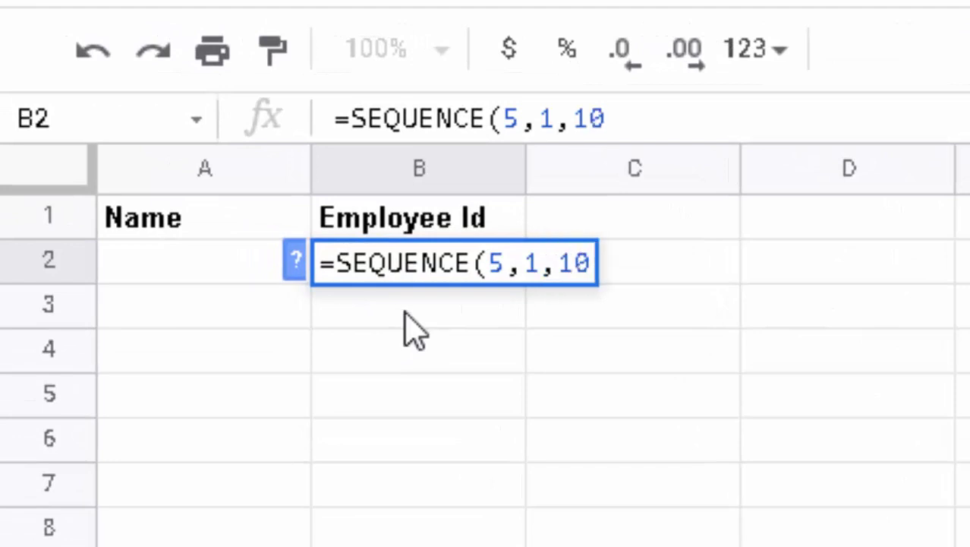
type(")")
key("Return")
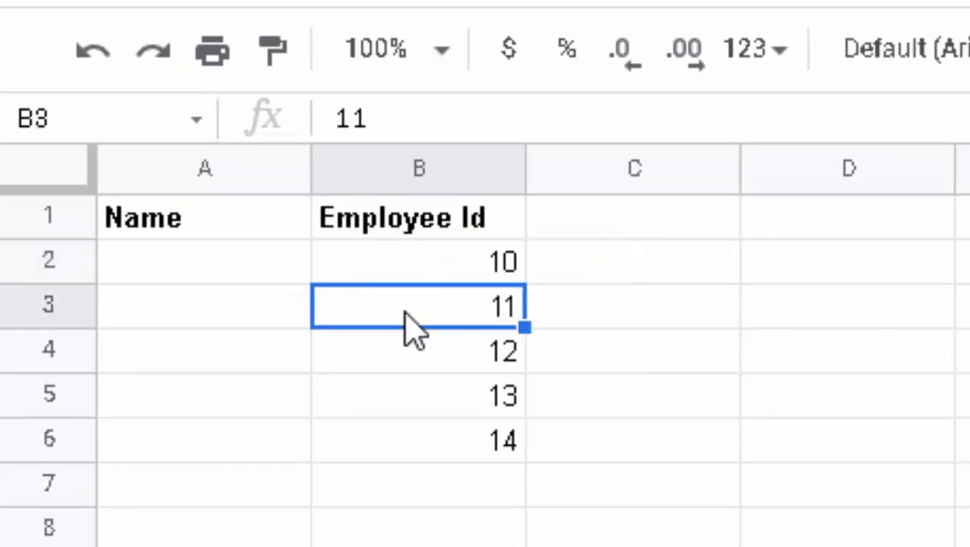
left_click(447, 262)
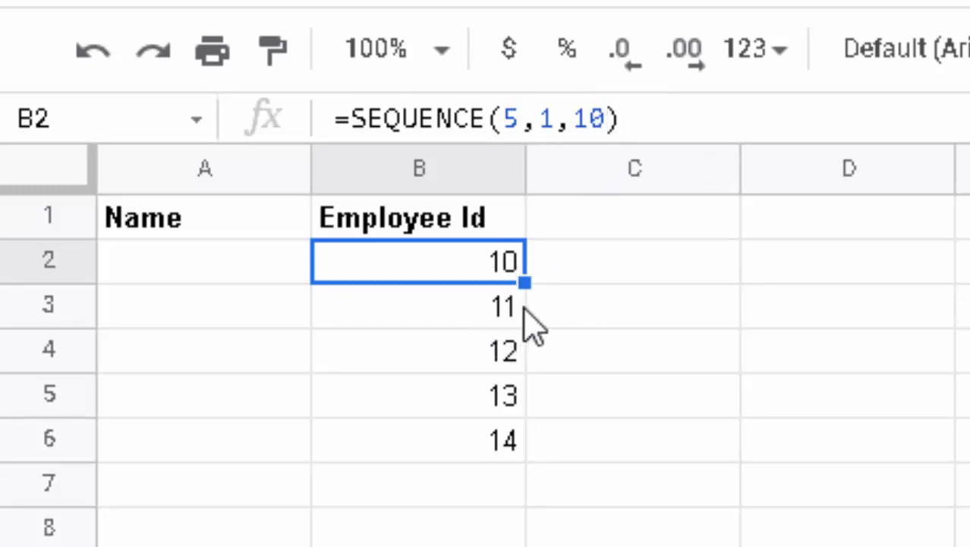
left_click(555, 119)
key("BackSpace")
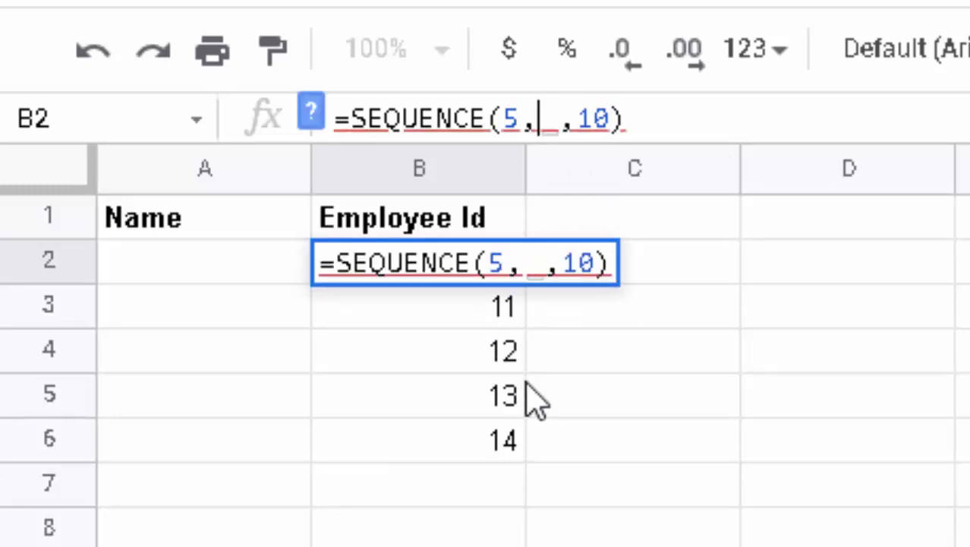
type("2")
key("Return")
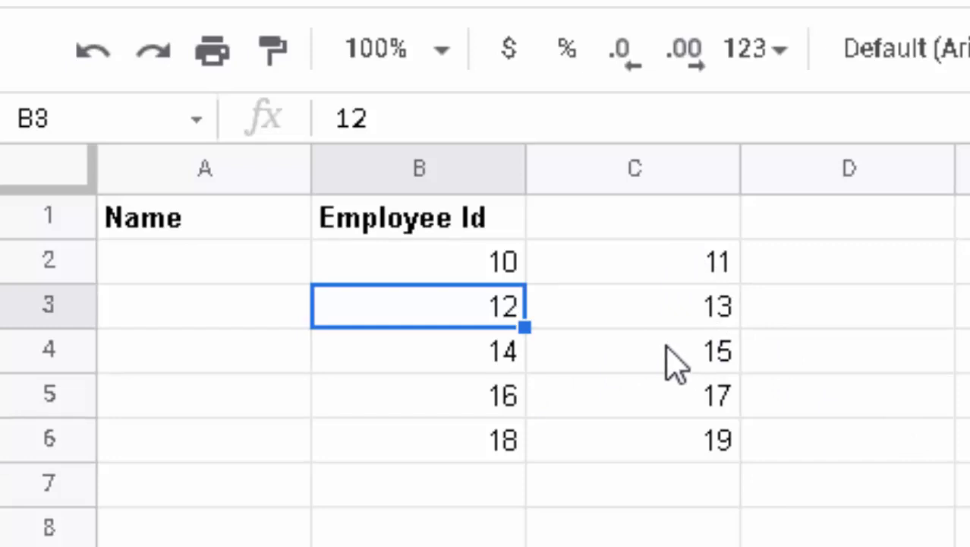
left_click(489, 269)
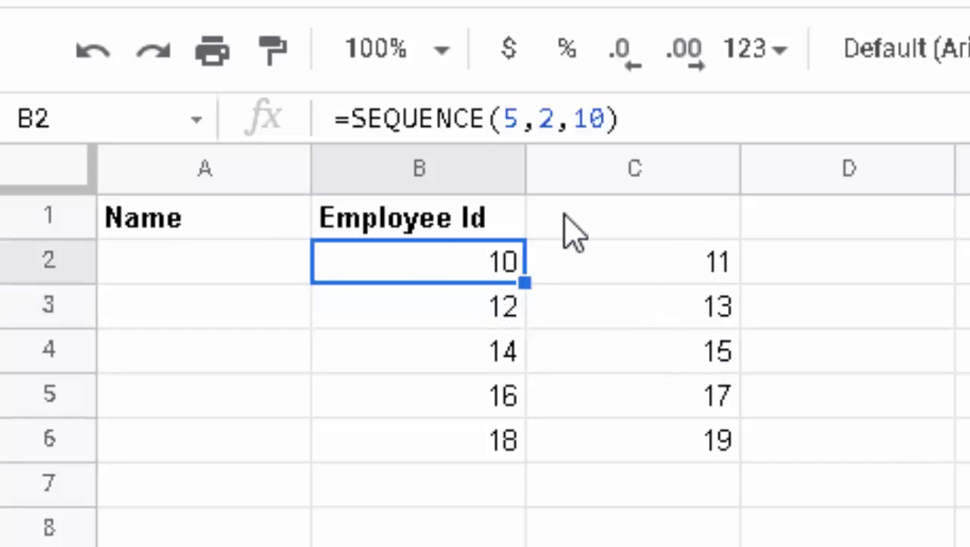
left_click(555, 118)
key("BackSpace")
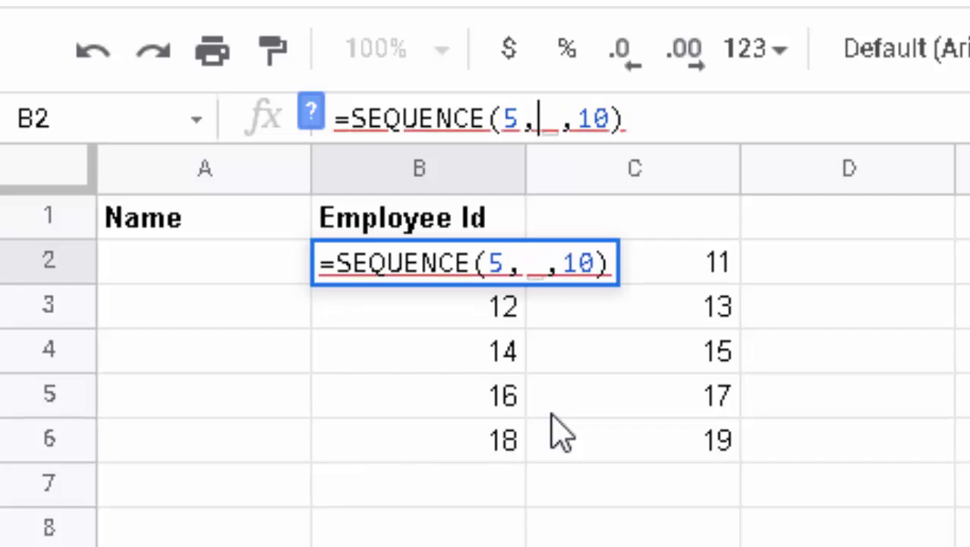
type("1")
key("Return")
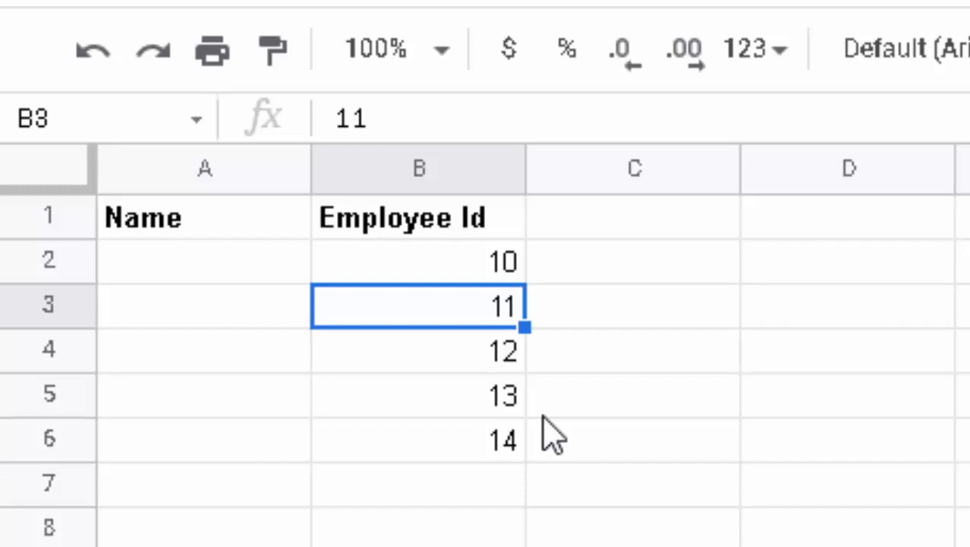
Step: Change B2's formula to =SEQUENCE(5,10,10), filling B2:K6 with 10–59
left_click(472, 262)
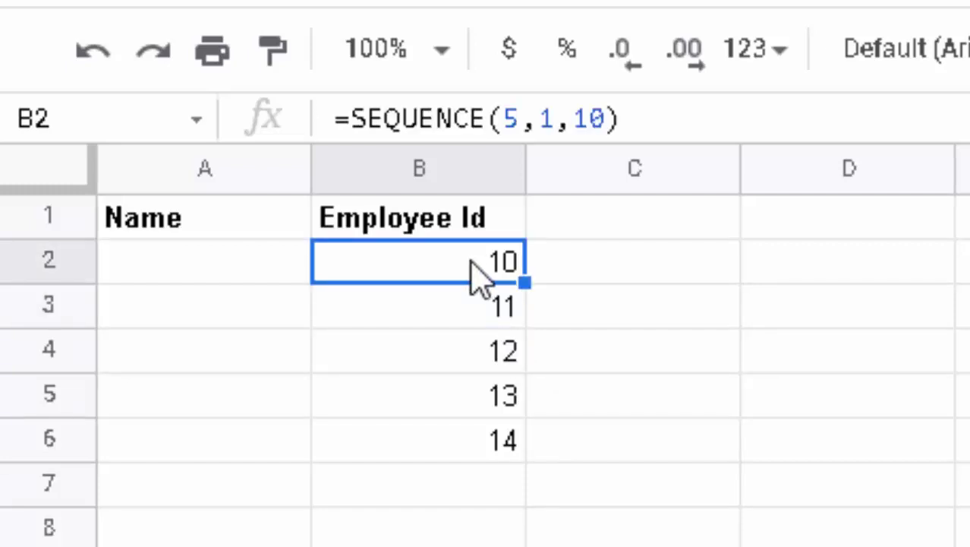
left_click(553, 119)
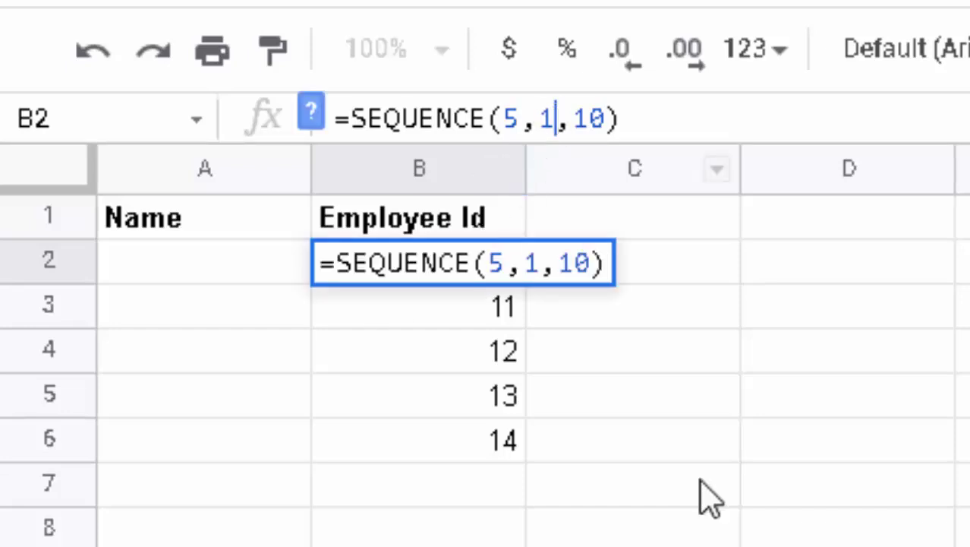
type("0")
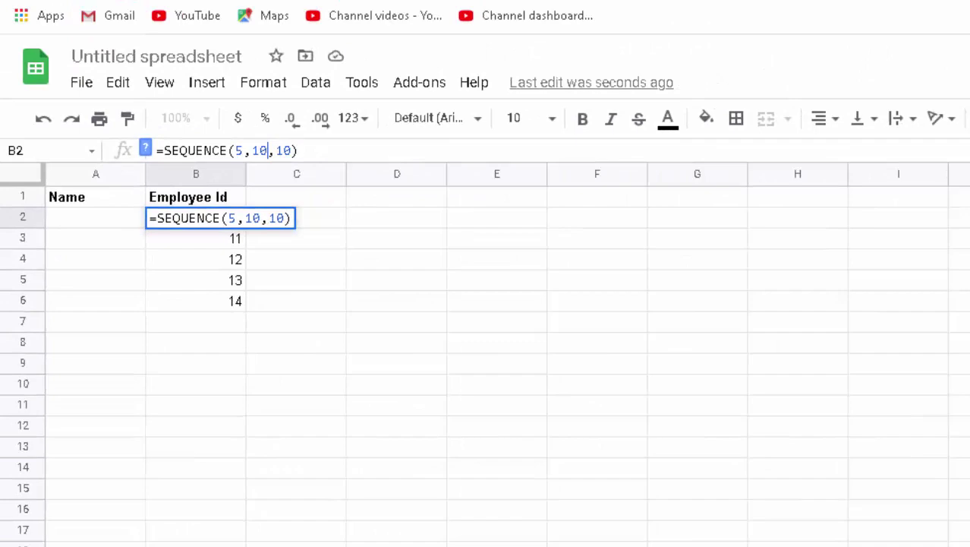
key("Return")
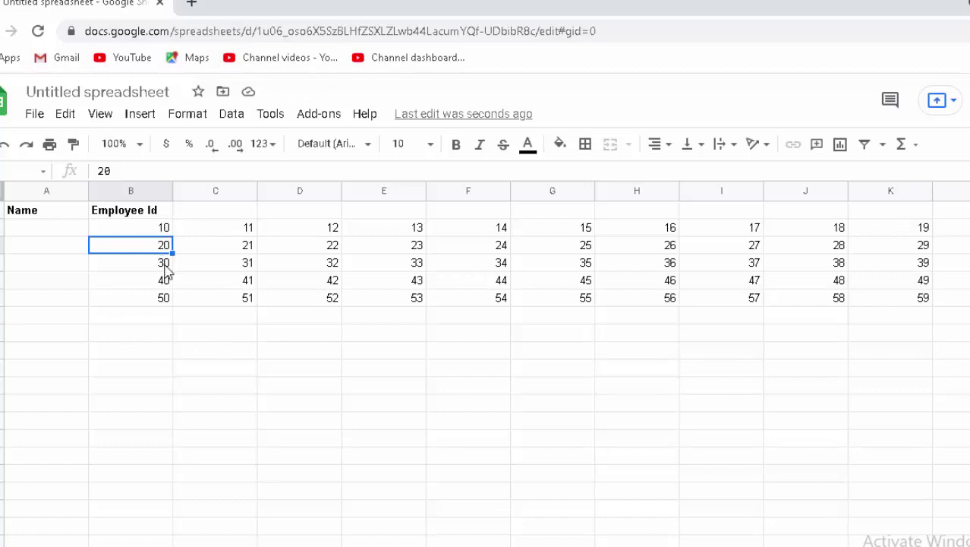
left_click(164, 229)
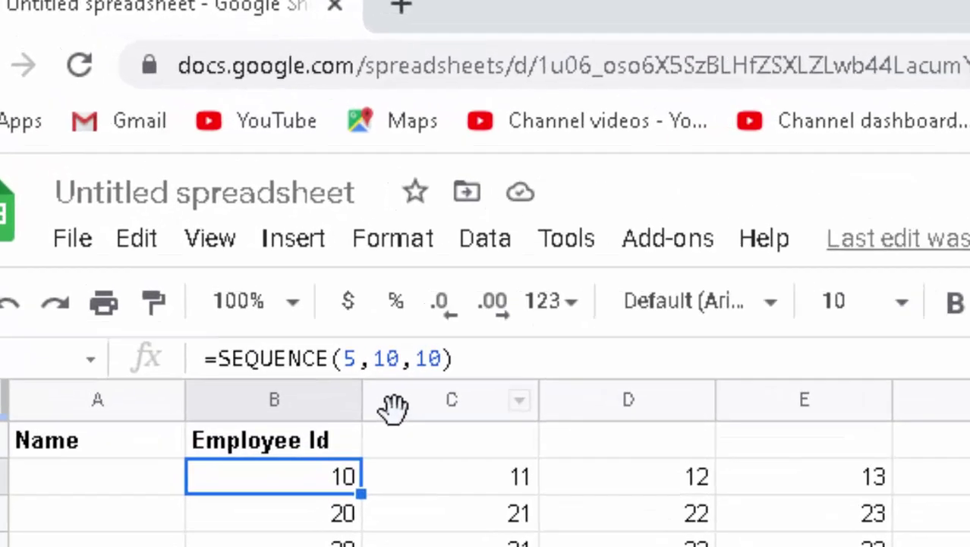